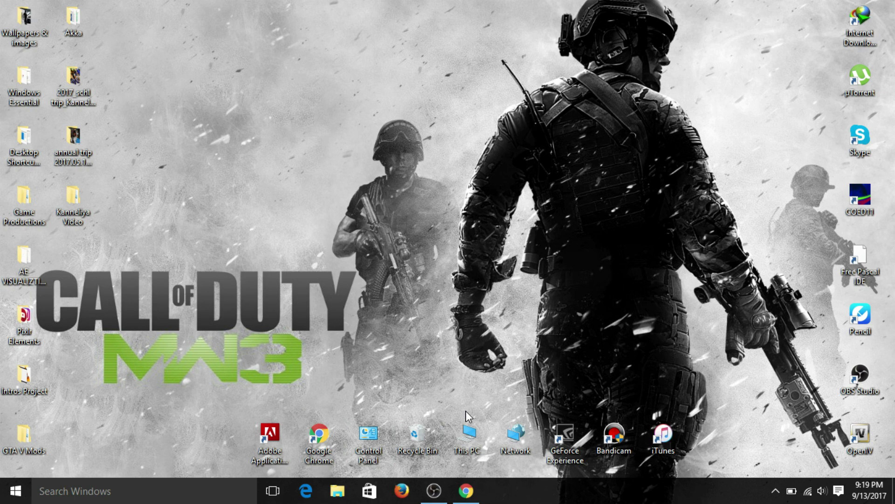
Step: Check the computer's system information via This PC's Properties, then close both windows
{"action": "double_click", "coordinate": [472, 435]}
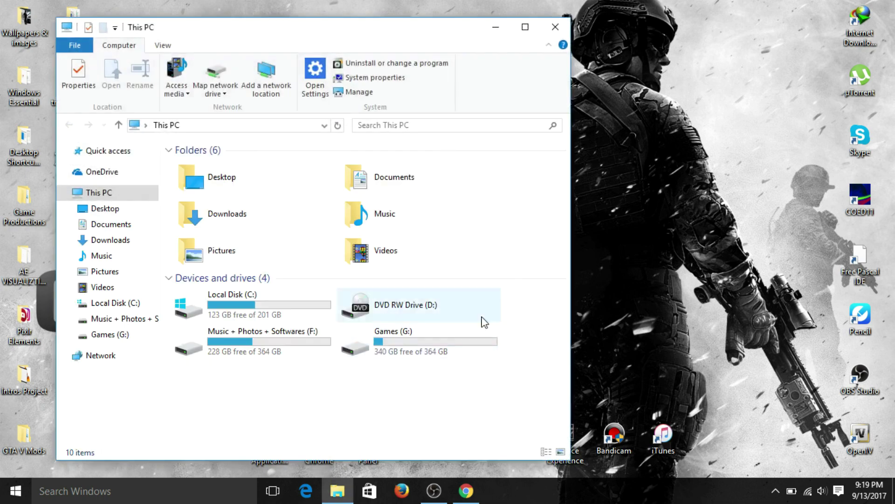
{"action": "right_click", "coordinate": [307, 392]}
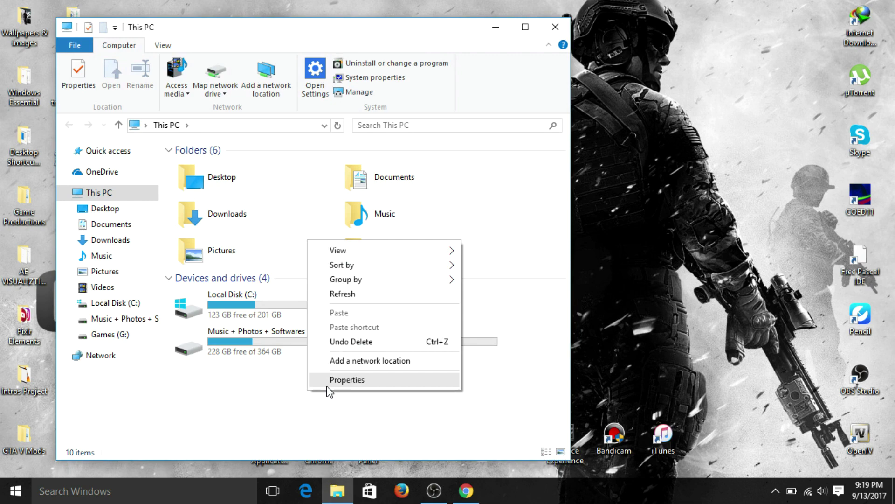
{"action": "left_click", "coordinate": [330, 380]}
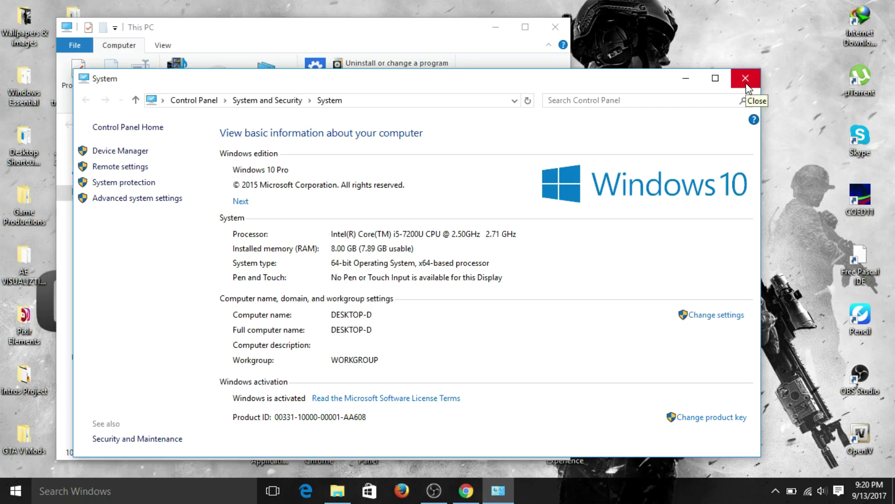
{"action": "left_click", "coordinate": [746, 84]}
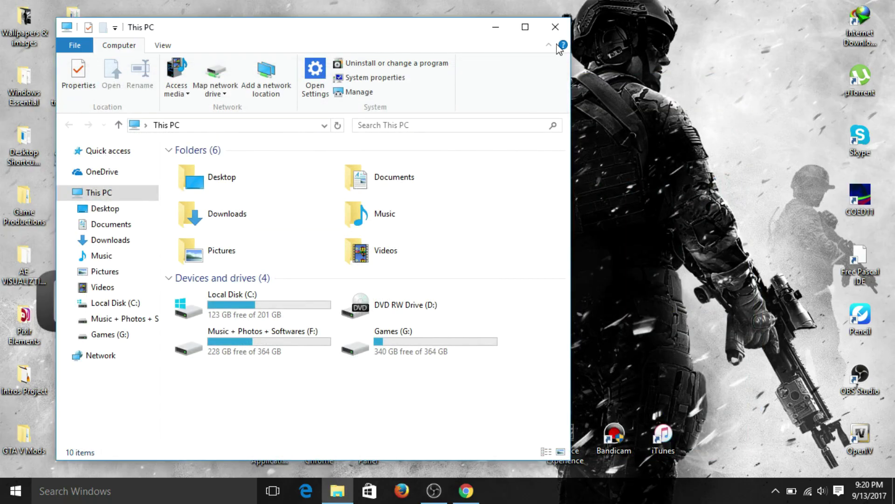
{"action": "left_click", "coordinate": [555, 28]}
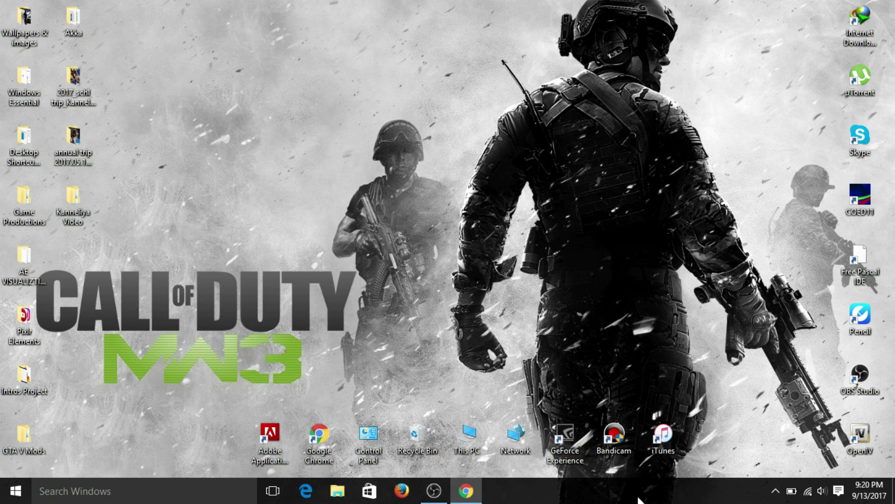
Step: Open Settings and go to Update & security's Activation page to confirm Windows 10 Pro activation
{"action": "left_click", "coordinate": [15, 490]}
{"action": "type", "text": "sett"}
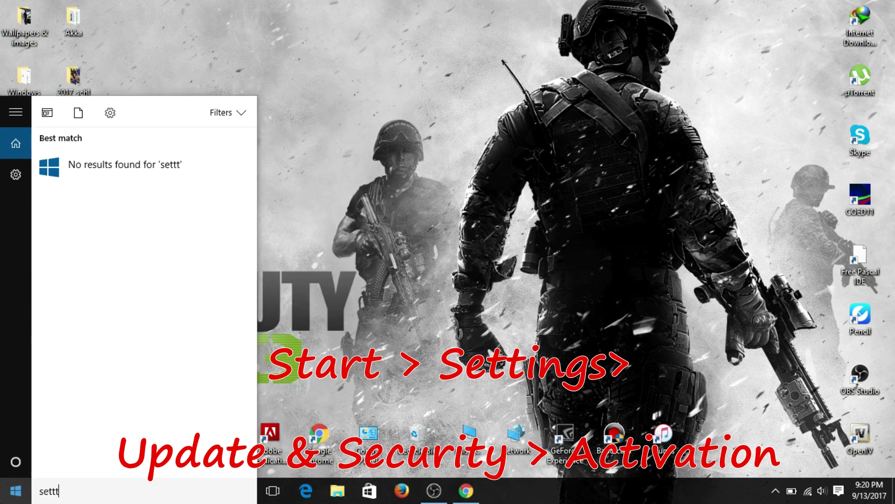
{"action": "key", "text": "Return"}
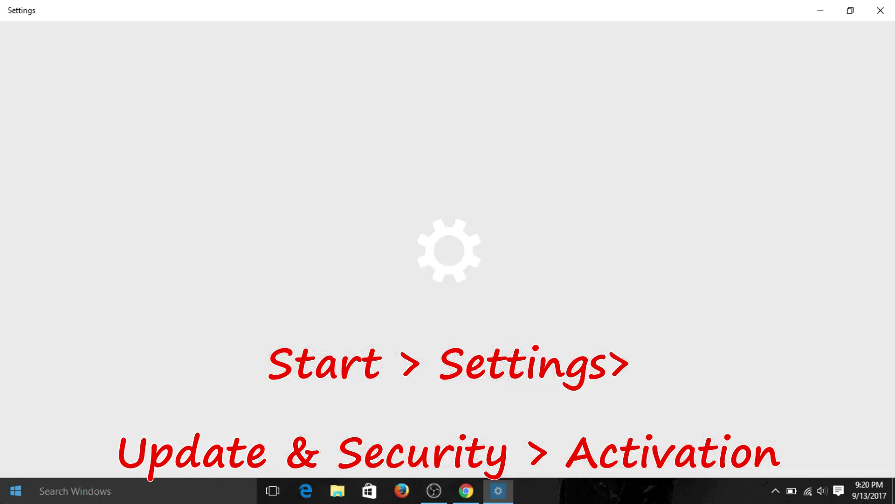
{"action": "left_click", "coordinate": [563, 323]}
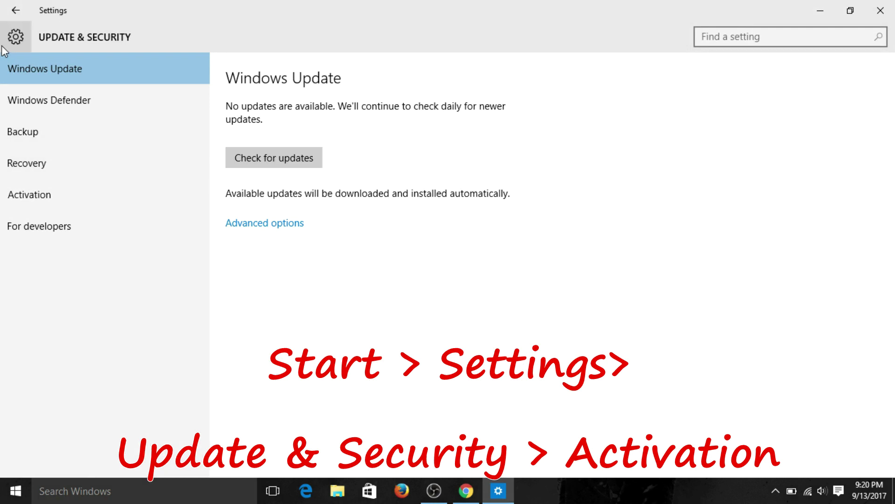
{"action": "left_click", "coordinate": [36, 167]}
{"action": "left_click", "coordinate": [50, 209]}
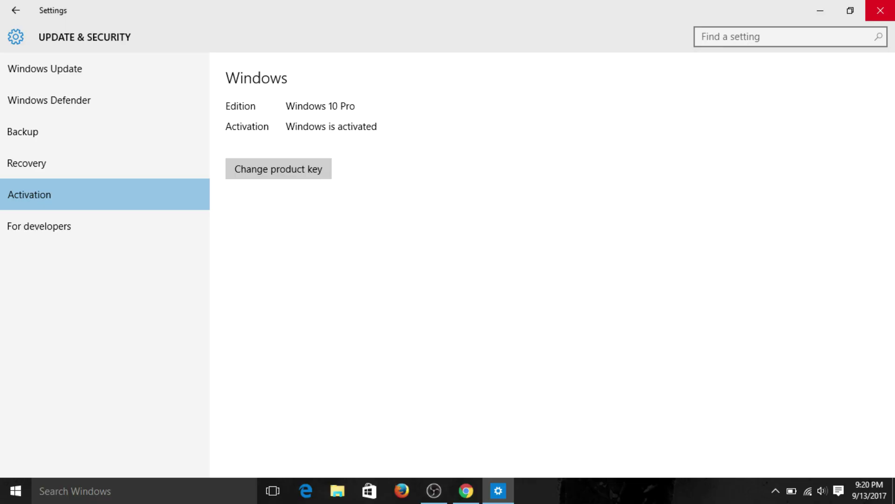
Step: Close Settings, dismiss the YouTube, IGN and Motor Trend notifications, and restore Chrome
{"action": "left_click", "coordinate": [885, 7]}
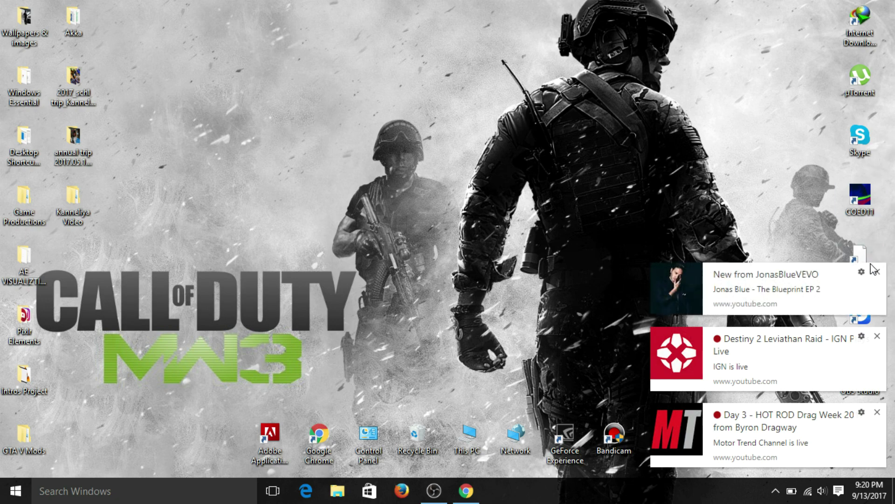
{"action": "left_click", "coordinate": [875, 271]}
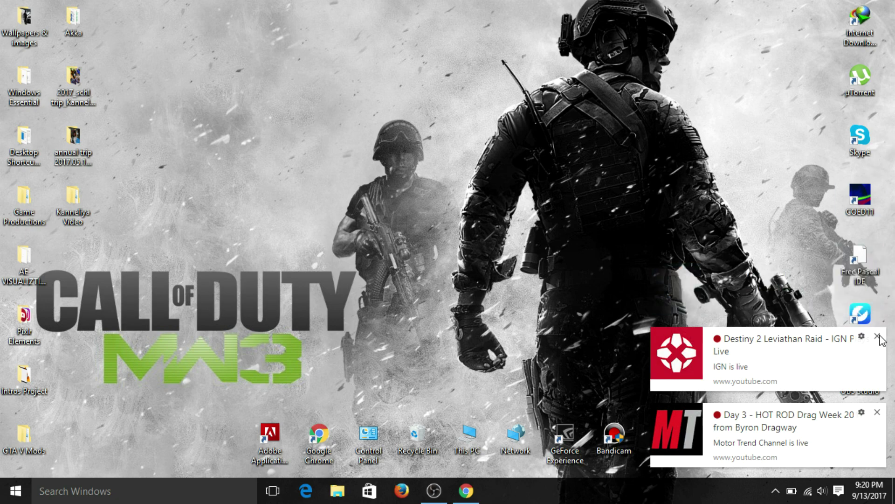
{"action": "left_click", "coordinate": [877, 337]}
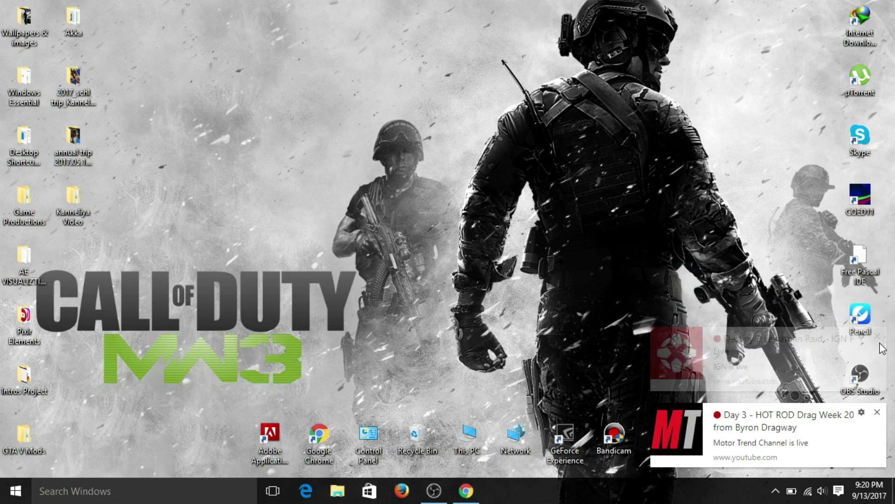
{"action": "left_click", "coordinate": [878, 414]}
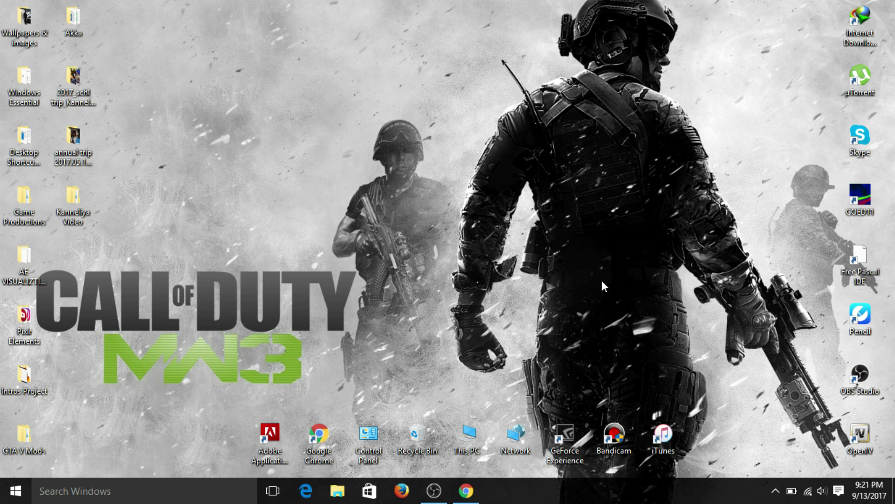
{"action": "left_click", "coordinate": [478, 492]}
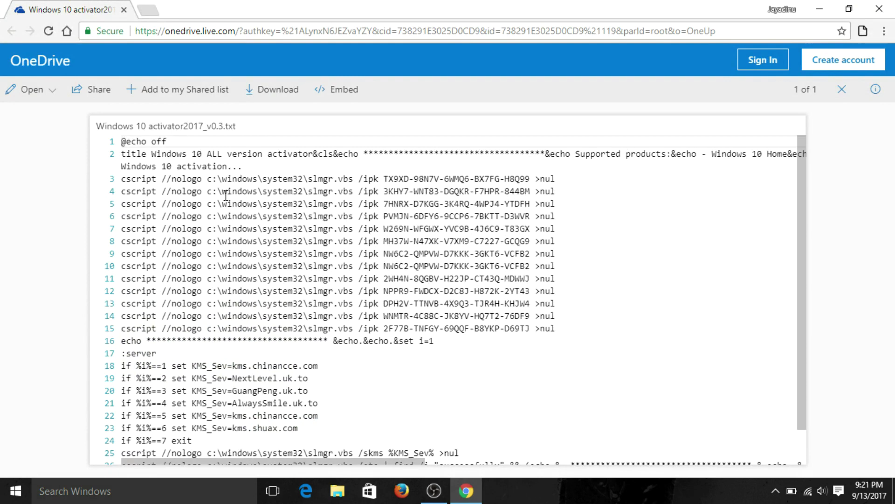
Step: Download Windows 10 activator2017_v0.3.txt from OneDrive, then minimize Chrome
{"action": "scroll", "coordinate": [233, 262], "scroll_direction": "down", "scroll_amount": 1}
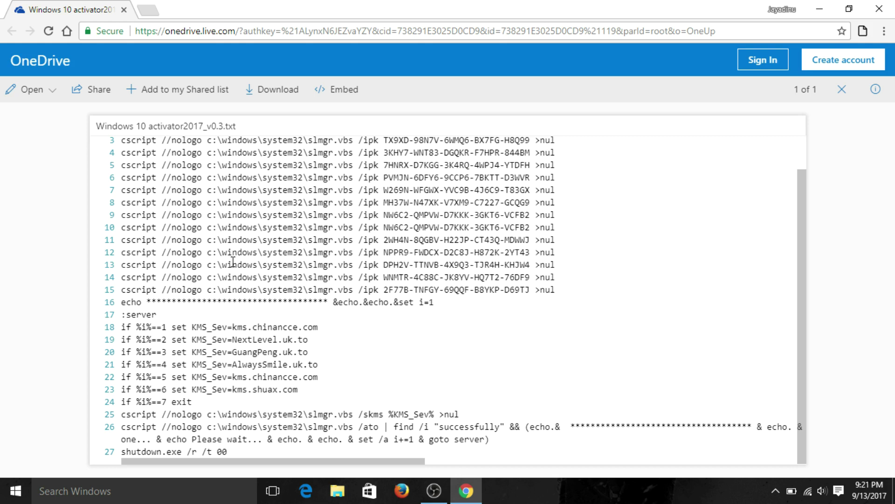
{"action": "scroll", "coordinate": [233, 262], "scroll_direction": "up", "scroll_amount": 1}
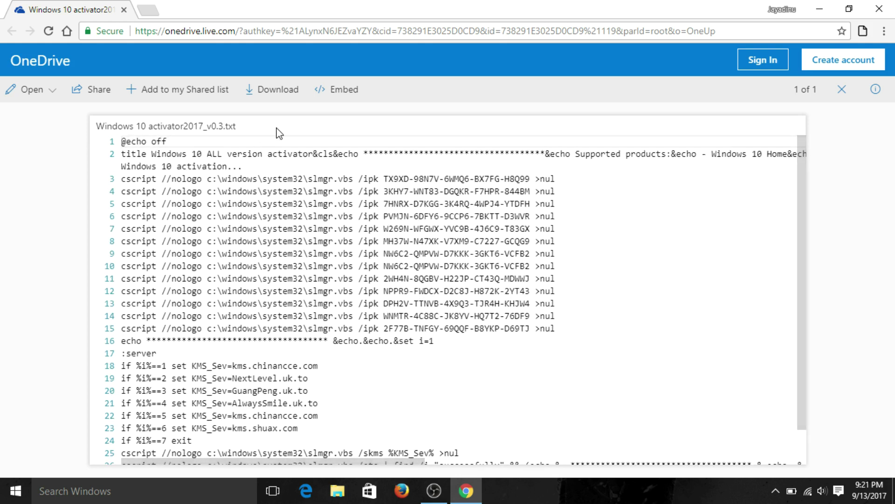
{"action": "left_click", "coordinate": [275, 89]}
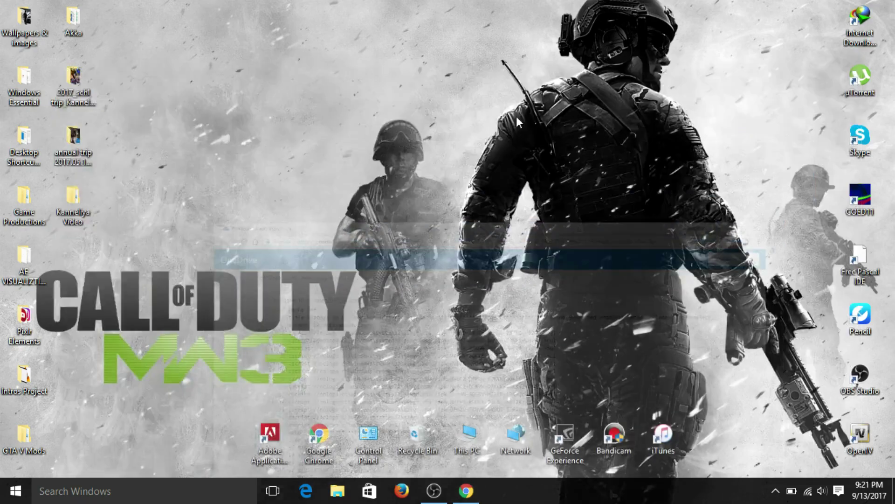
{"action": "left_click", "coordinate": [820, 8]}
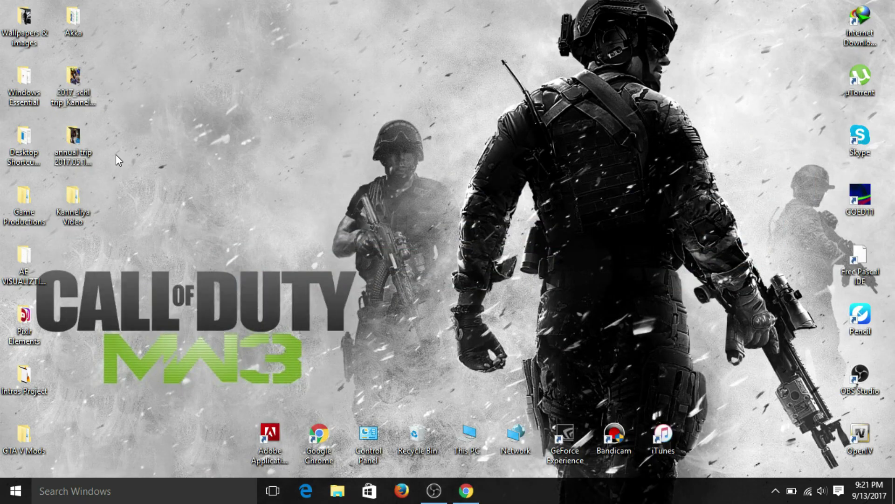
Step: Select the 2.21 KB activator text file in the Downloads folder, then show the desktop
{"action": "double_click", "coordinate": [477, 439]}
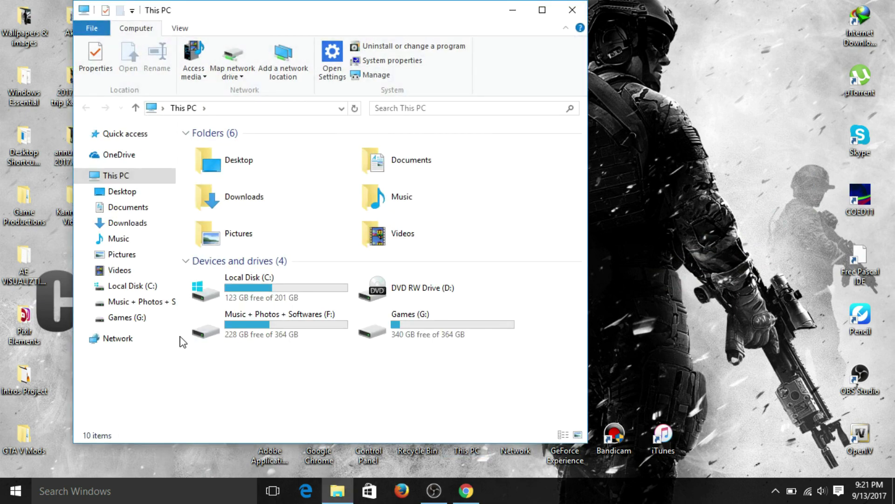
{"action": "left_click", "coordinate": [108, 220]}
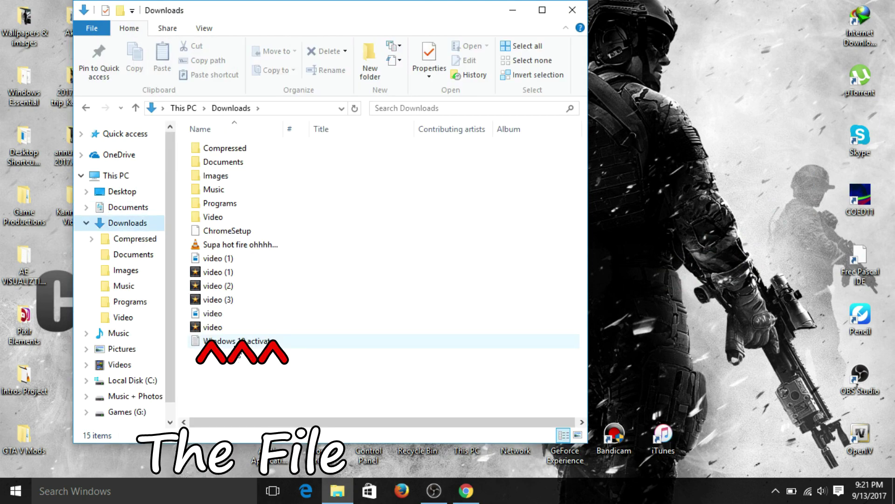
{"action": "mouse_move", "coordinate": [237, 346]}
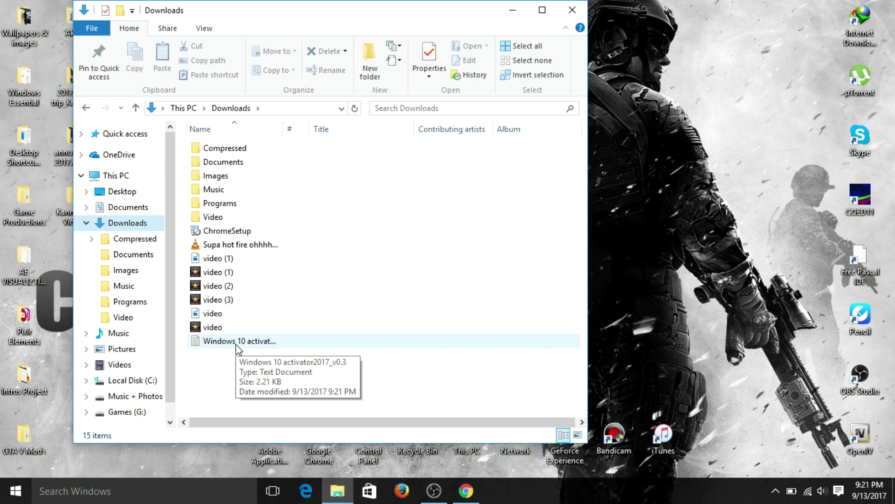
{"action": "left_click", "coordinate": [237, 346]}
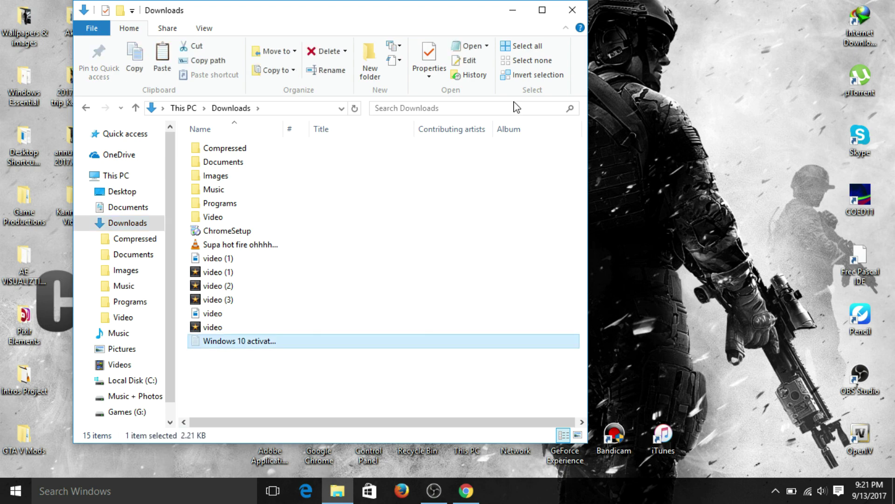
{"action": "key", "text": "super+d"}
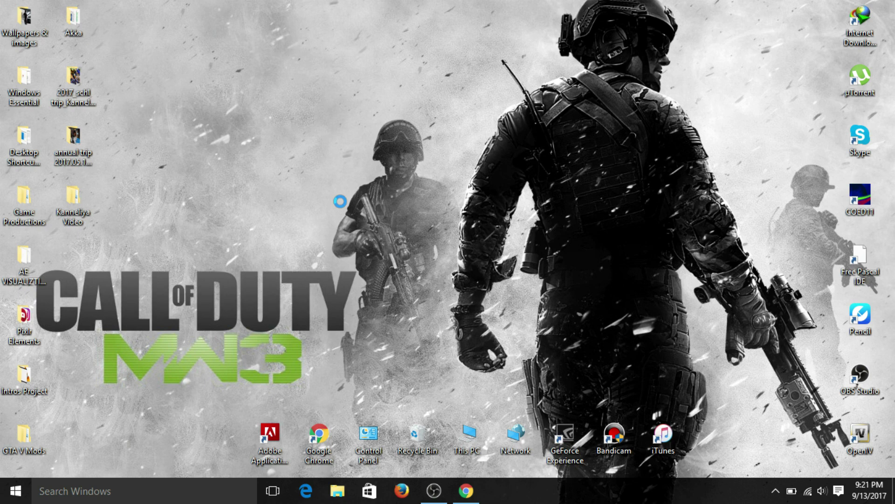
Step: Paste the activator text file onto the desktop and open it in Notepad
{"action": "key", "text": "ctrl+v"}
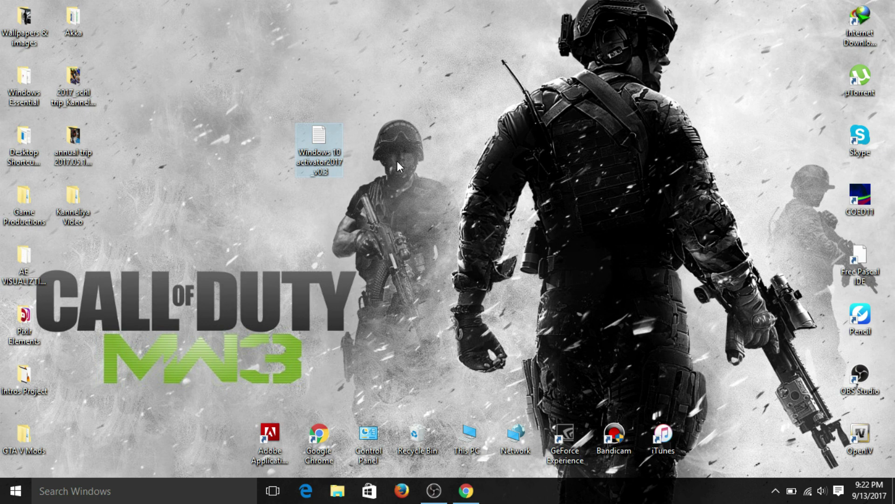
{"action": "double_click", "coordinate": [322, 146]}
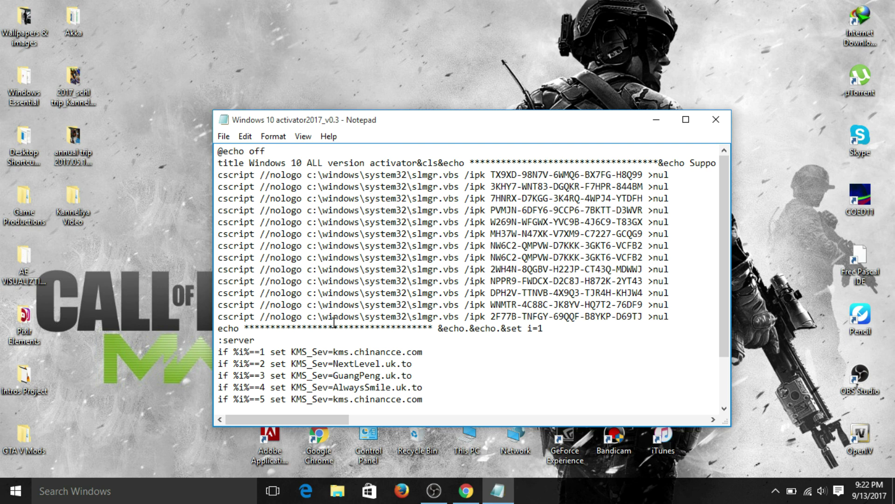
Step: Open Save As on the Desktop folder with ANSI encoding, ready to edit the file name
{"action": "left_click", "coordinate": [223, 135]}
{"action": "left_click", "coordinate": [240, 179]}
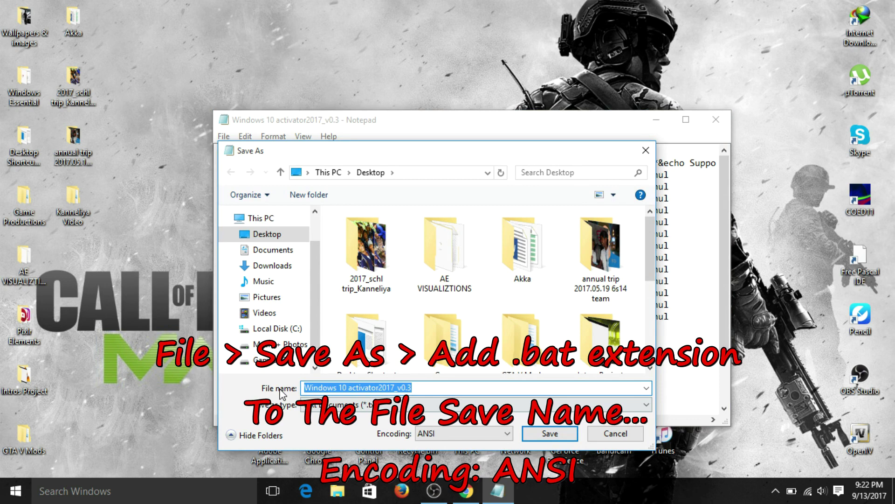
{"action": "left_click", "coordinate": [428, 386]}
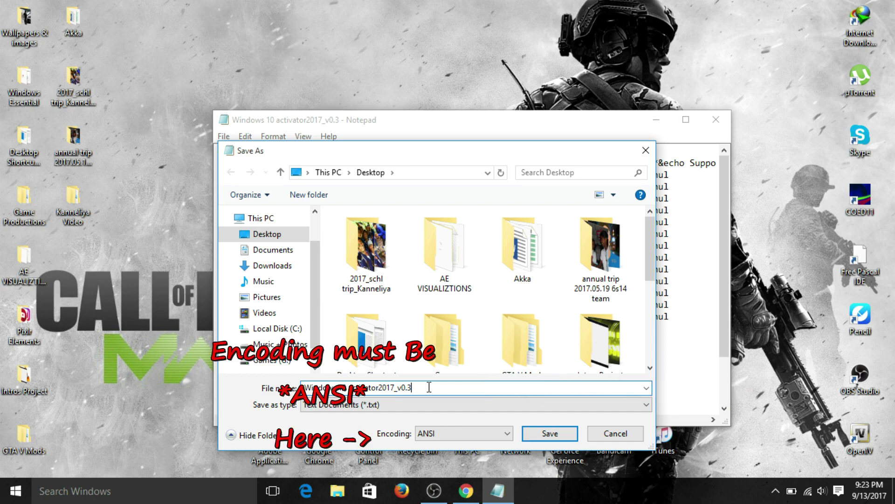
Step: Save the script as 'Windows 10 activator2017_v0.3.bat' with ANSI encoding and run it
{"action": "type", "text": ".bat"}
{"action": "left_click", "coordinate": [464, 434]}
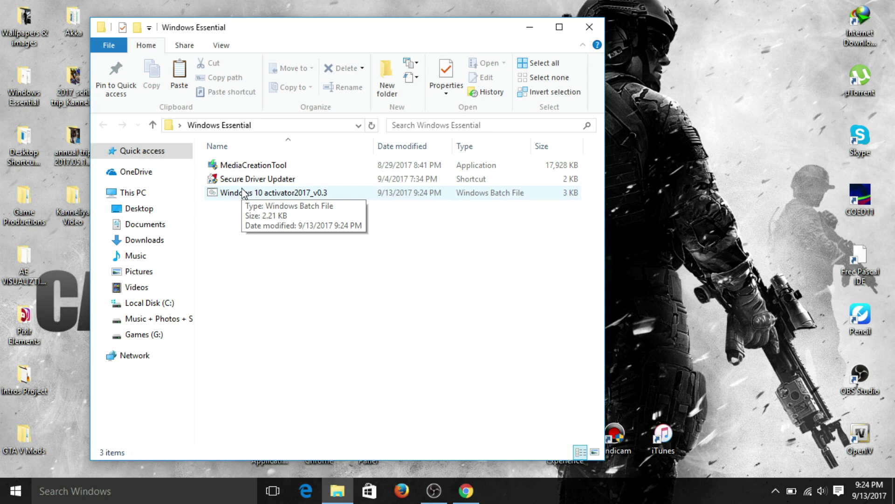
{"action": "double_click", "coordinate": [243, 192]}
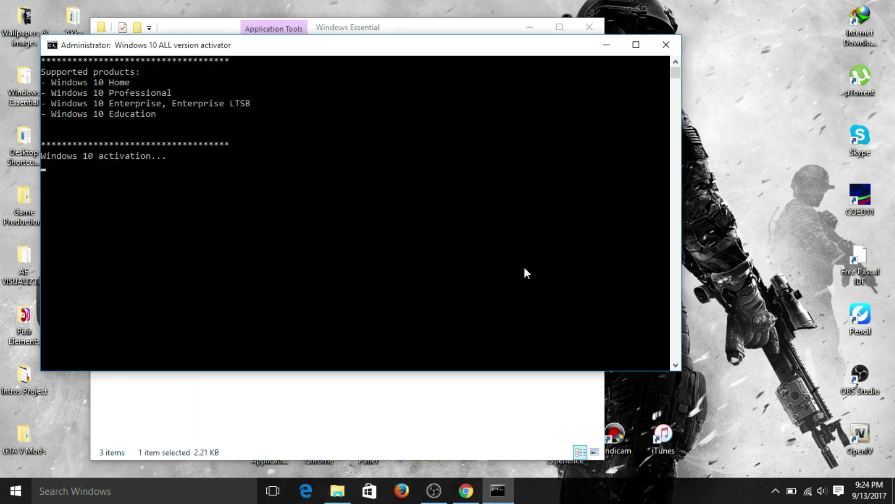